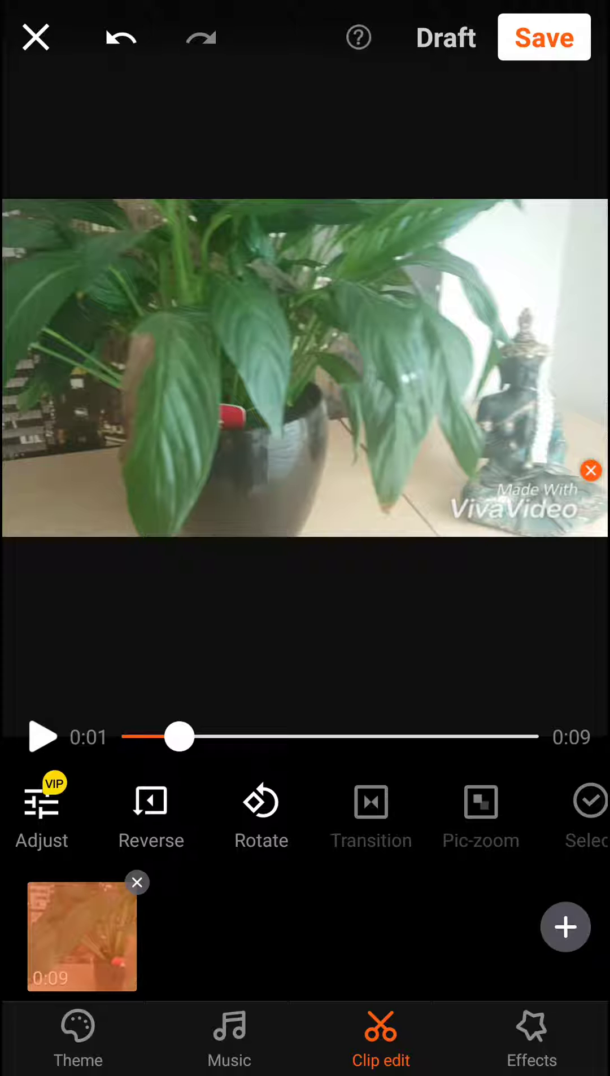
Step: Replay the clip preview from its start
{"action": "left_click", "coordinate": [28, 929]}
{"action": "left_click", "coordinate": [41, 738]}
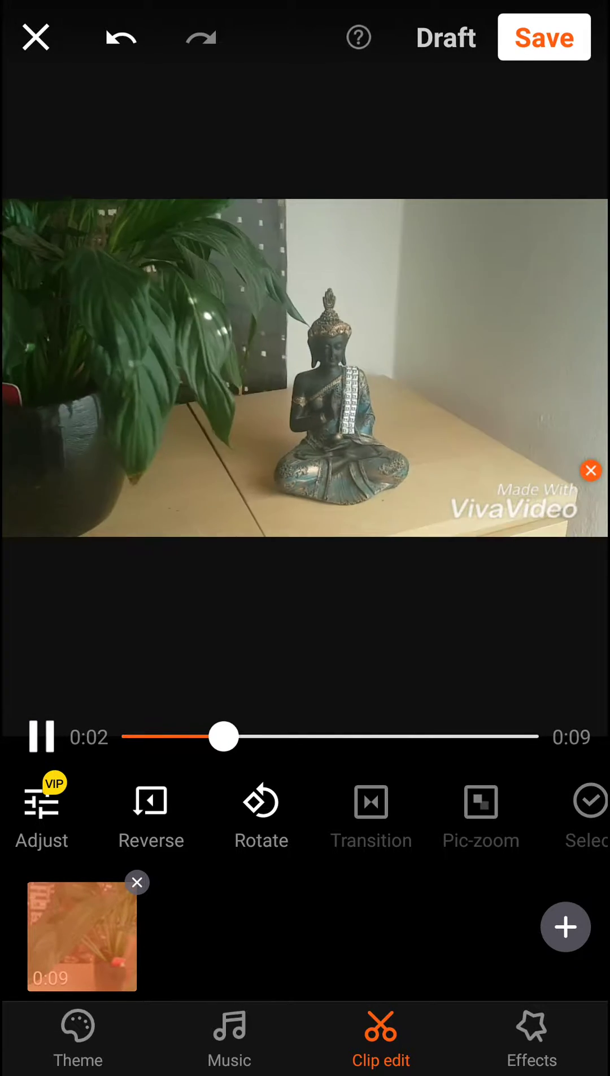
{"action": "left_click", "coordinate": [41, 740]}
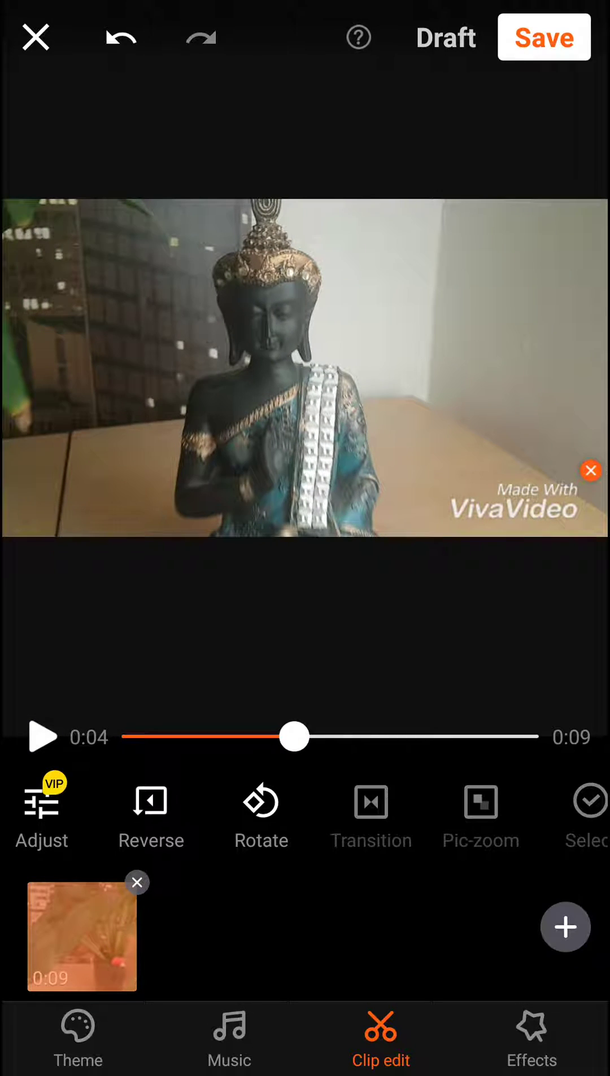
Step: Add an enlarged text box in the lower middle at about one second, reading 'lyrics of the song'
{"action": "left_click", "coordinate": [531, 1042]}
{"action": "left_click_drag", "start_coordinate": [398, 950], "coordinate": [488, 961]}
{"action": "left_click", "coordinate": [166, 807]}
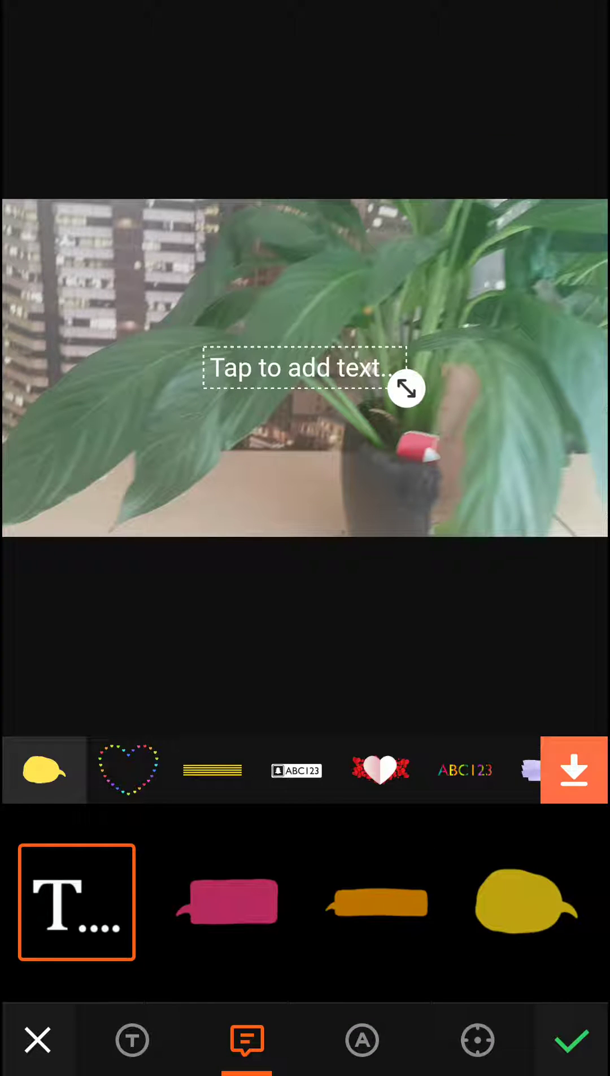
{"action": "left_click_drag", "start_coordinate": [305, 368], "coordinate": [326, 455]}
{"action": "mouse_move", "coordinate": [427, 476]}
{"action": "left_mouse_down"}
{"action": "mouse_move", "coordinate": [480, 512]}
{"action": "mouse_move", "coordinate": [534, 492]}
{"action": "left_mouse_up"}
{"action": "left_click", "coordinate": [399, 458]}
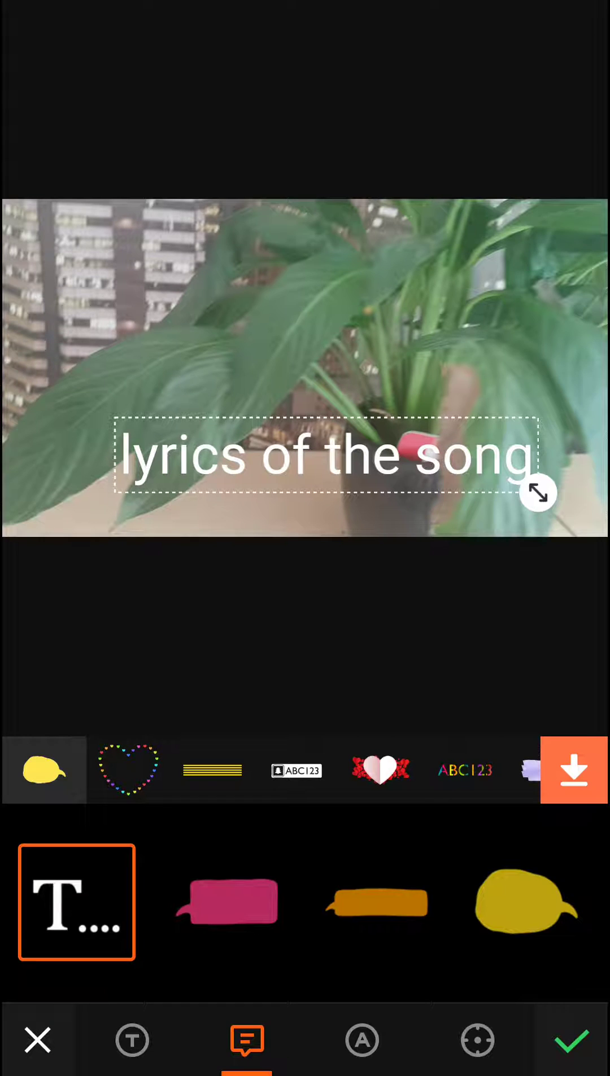
{"action": "left_click", "coordinate": [362, 1040]}
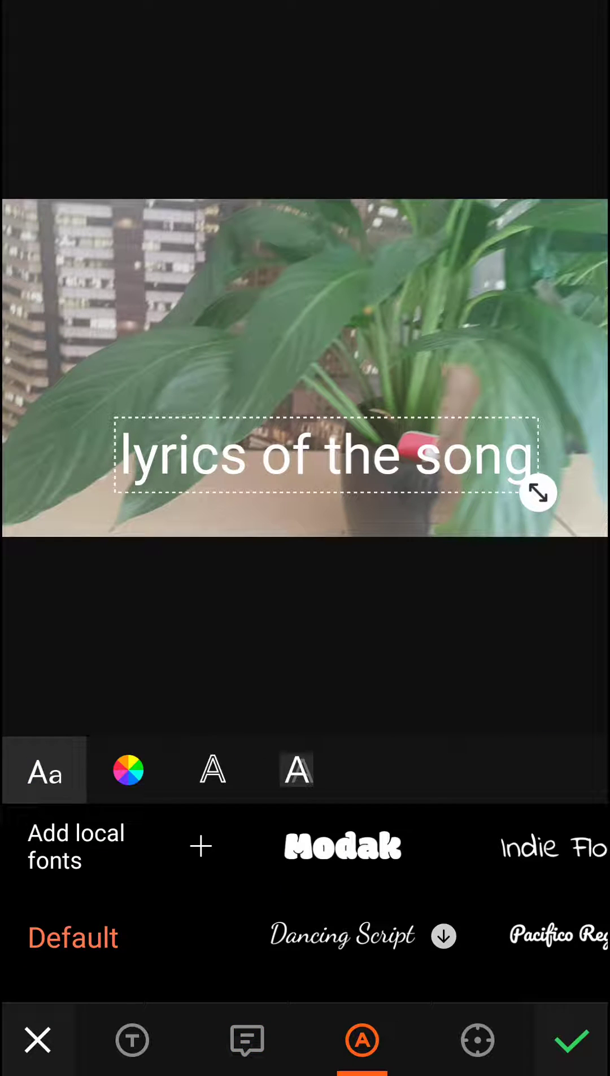
Step: Apply the Modak font and set the caption level and centred, spanning the video's middle
{"action": "left_click", "coordinate": [342, 846]}
{"action": "mouse_move", "coordinate": [537, 493]}
{"action": "left_mouse_down"}
{"action": "mouse_move", "coordinate": [577, 559]}
{"action": "mouse_move", "coordinate": [568, 498]}
{"action": "mouse_move", "coordinate": [579, 533]}
{"action": "mouse_move", "coordinate": [576, 498]}
{"action": "left_mouse_up"}
{"action": "left_click_drag", "start_coordinate": [325, 451], "coordinate": [317, 397]}
{"action": "mouse_move", "coordinate": [568, 444]}
{"action": "left_mouse_down"}
{"action": "mouse_move", "coordinate": [591, 485]}
{"action": "mouse_move", "coordinate": [591, 449]}
{"action": "left_mouse_up"}
{"action": "mouse_move", "coordinate": [434, 339]}
{"action": "left_mouse_down"}
{"action": "mouse_move", "coordinate": [470, 402]}
{"action": "mouse_move", "coordinate": [474, 380]}
{"action": "mouse_move", "coordinate": [458, 404]}
{"action": "left_mouse_up"}
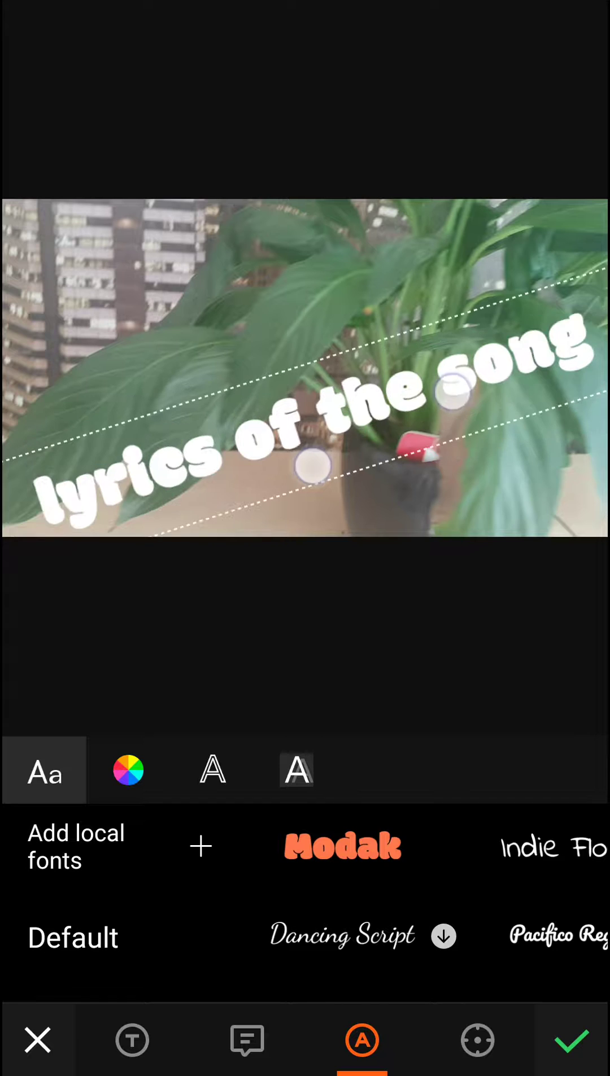
{"action": "mouse_move", "coordinate": [457, 404]}
{"action": "left_mouse_down"}
{"action": "mouse_move", "coordinate": [451, 397]}
{"action": "mouse_move", "coordinate": [409, 395]}
{"action": "left_mouse_up"}
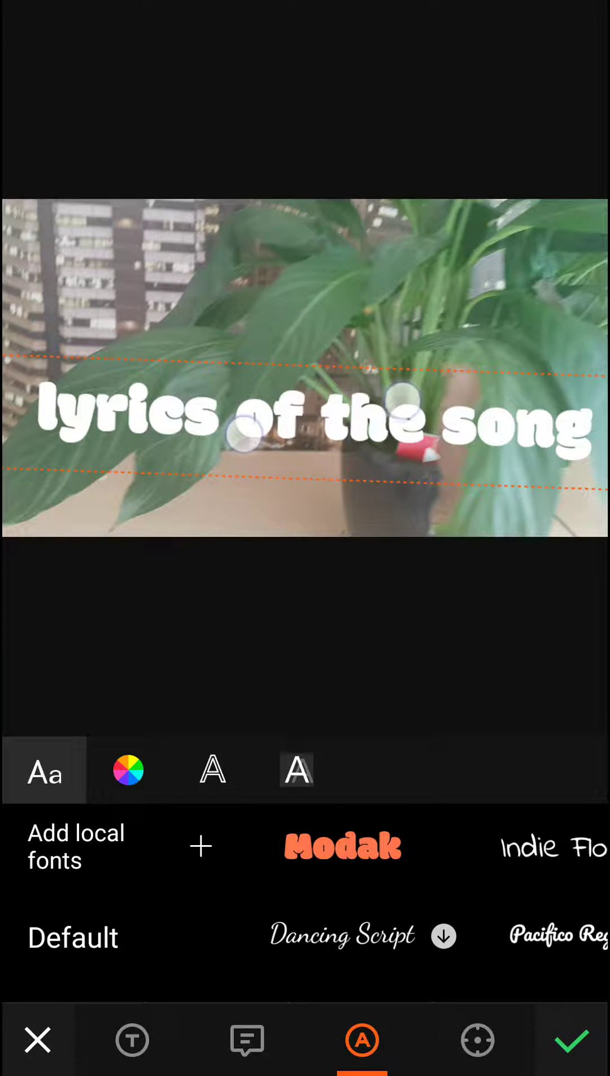
{"action": "left_click_drag", "start_coordinate": [409, 395], "coordinate": [401, 406]}
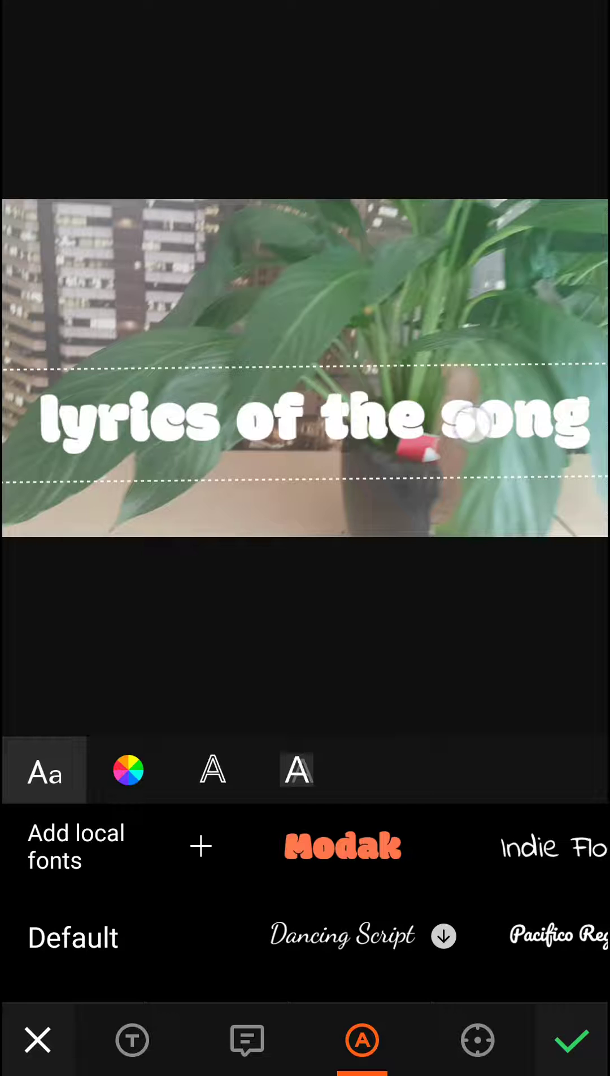
Step: Confirm the 'lyrics of the song' caption text
{"action": "left_click", "coordinate": [470, 425]}
{"action": "key", "text": "Escape"}
{"action": "left_click", "coordinate": [504, 630]}
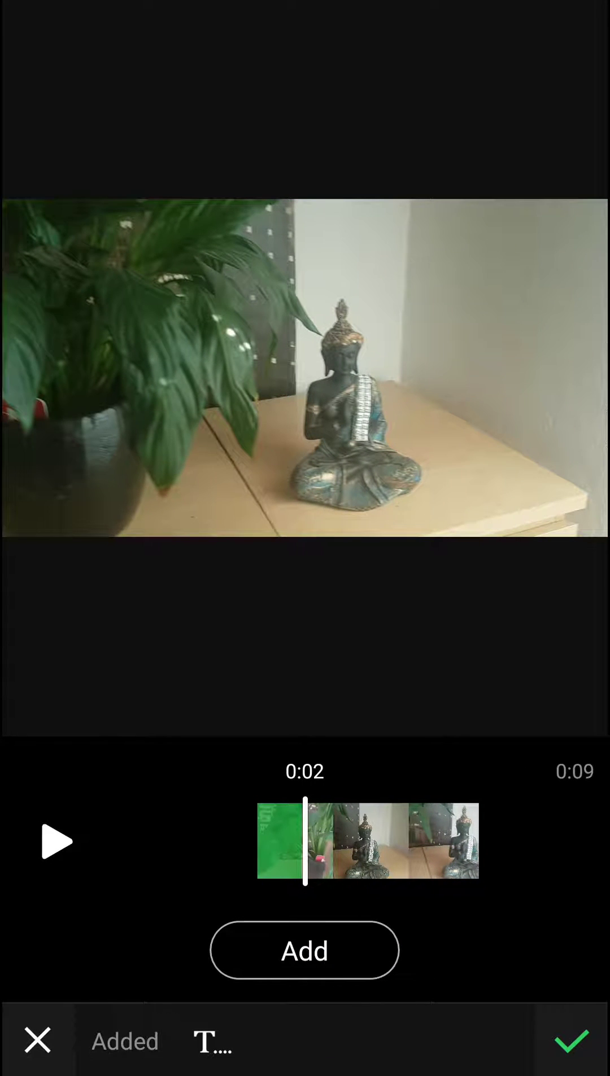
Step: Add and apply a second text overlay reading 'lyrics number2', checking the font, then preview it
{"action": "left_click", "coordinate": [327, 949]}
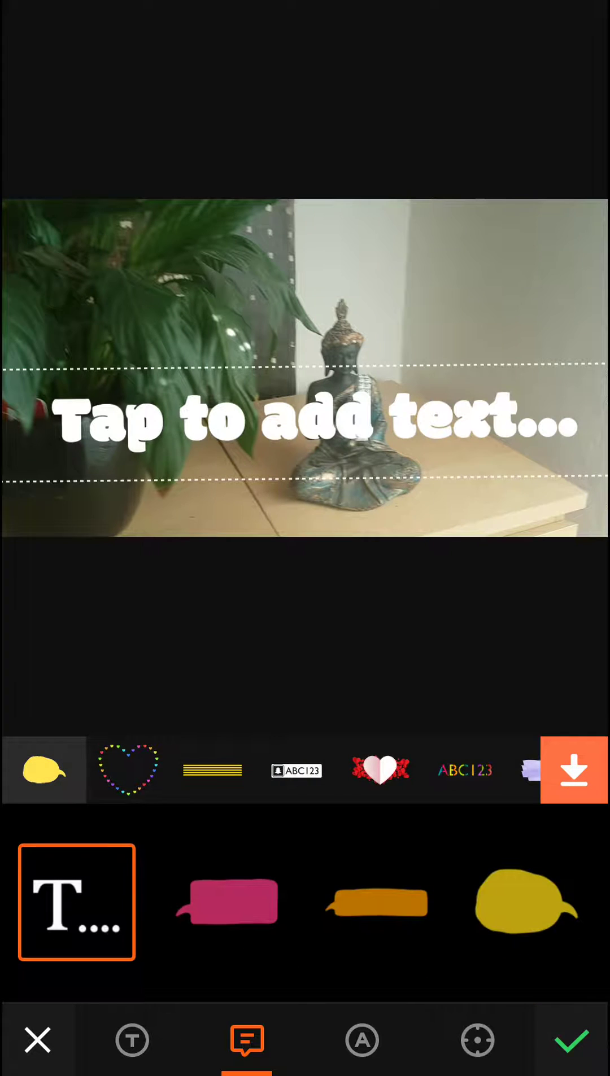
{"action": "left_click", "coordinate": [139, 402]}
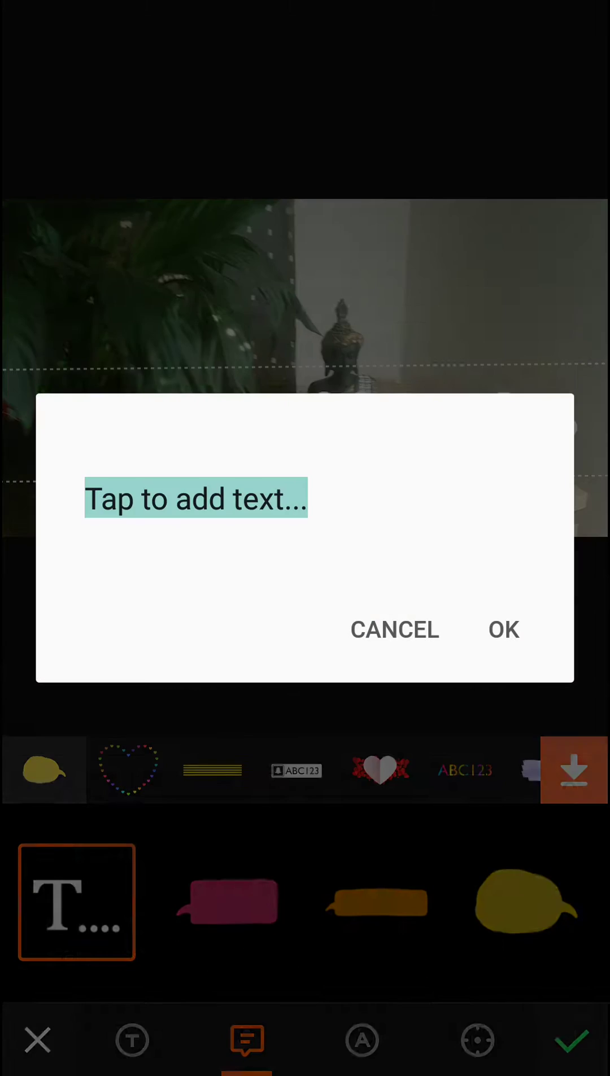
{"action": "type", "text": "lyrics num"}
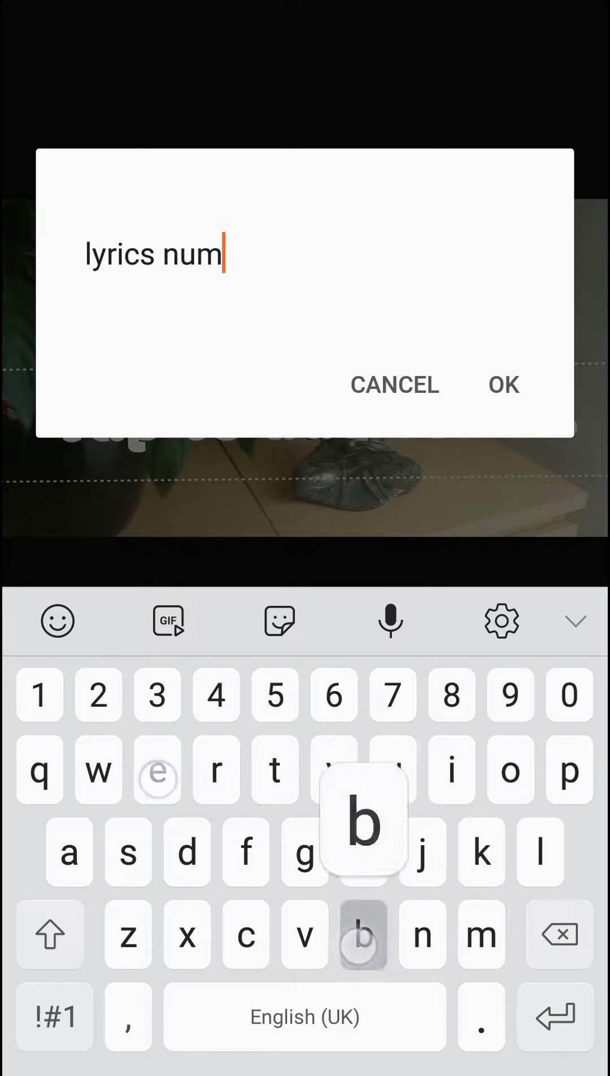
{"action": "type", "text": "ber2"}
{"action": "left_click", "coordinate": [504, 384]}
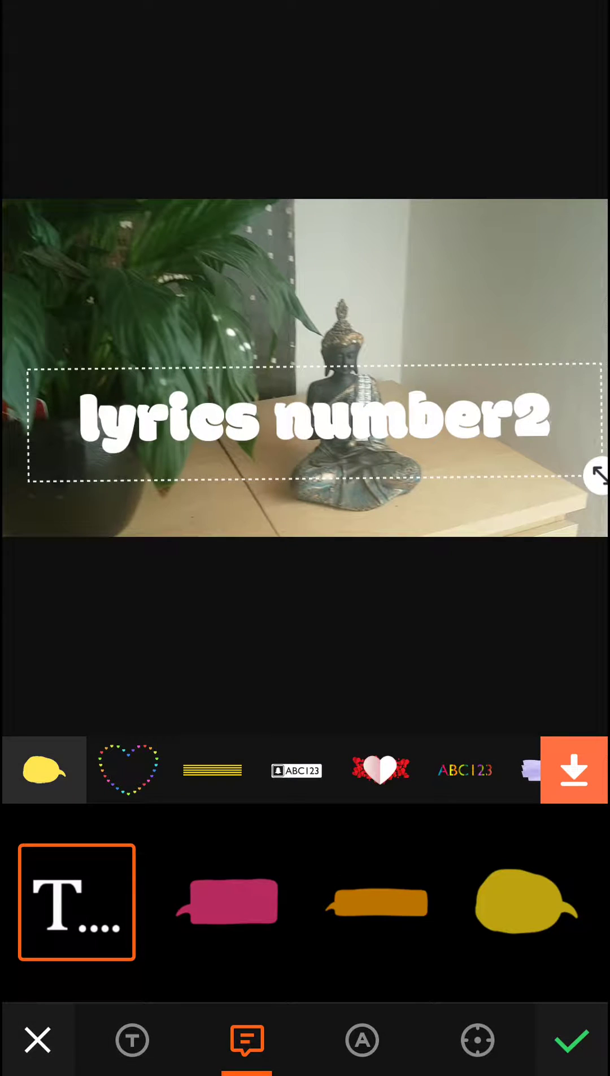
{"action": "left_click", "coordinate": [362, 1040]}
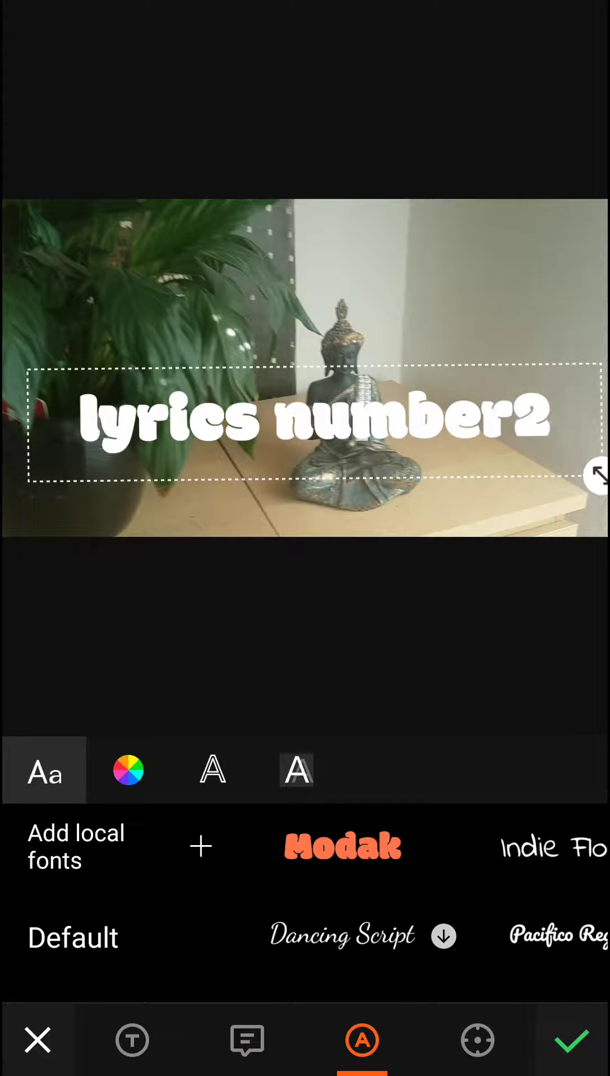
{"action": "left_click", "coordinate": [572, 1041]}
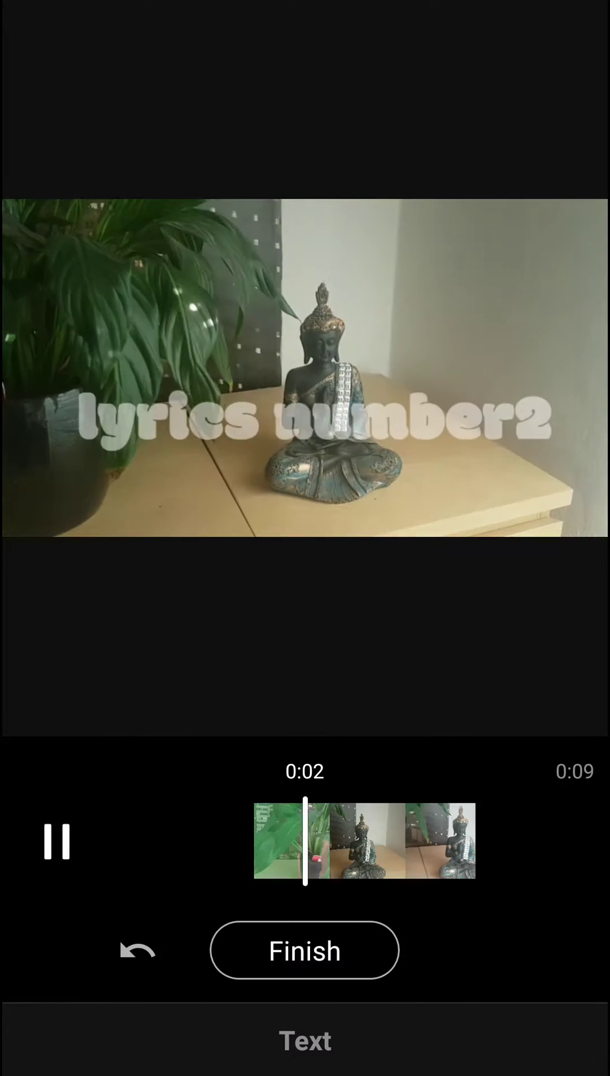
{"action": "left_click", "coordinate": [329, 951]}
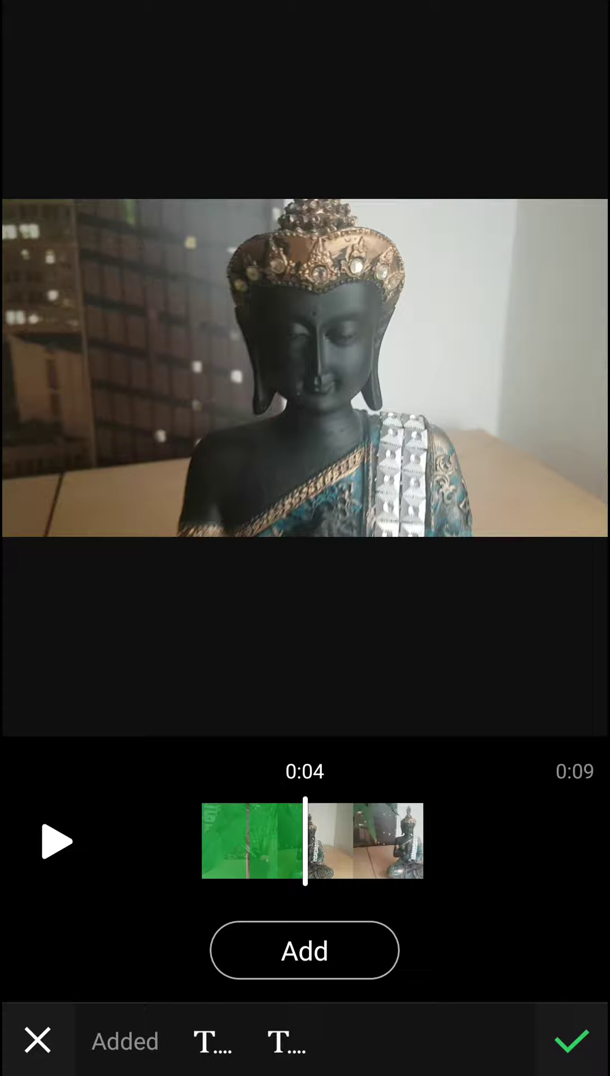
Step: Add a third text overlay reading 'lyricw number 3', apply it and preview
{"action": "left_click", "coordinate": [331, 950]}
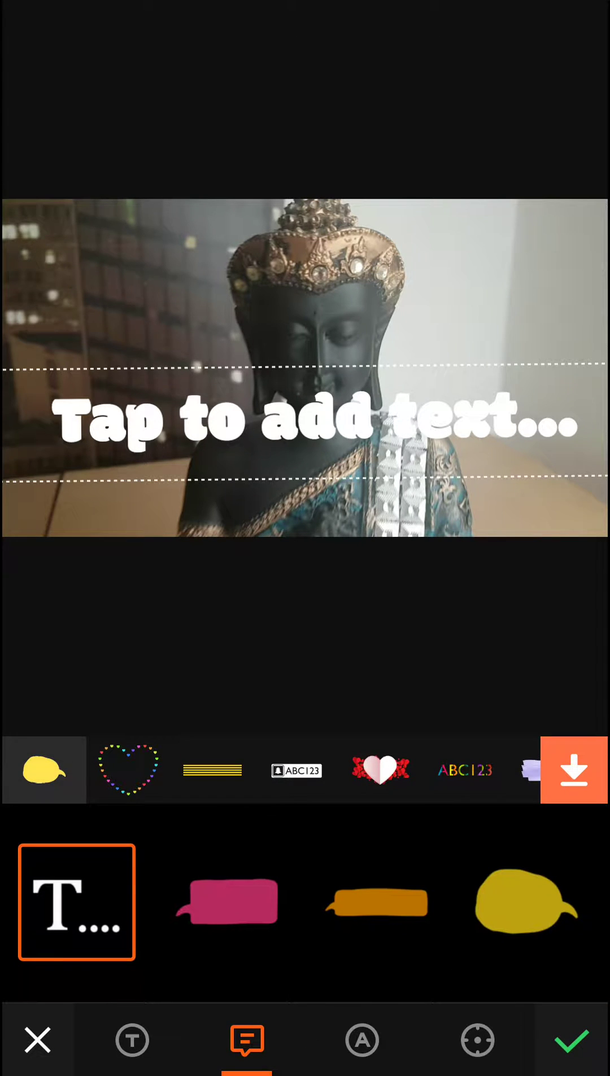
{"action": "left_click", "coordinate": [124, 429]}
{"action": "key", "text": "BackSpace"}
{"action": "type", "text": "ltri"}
{"action": "key", "text": "BackSpace"}
{"action": "key", "text": "BackSpace"}
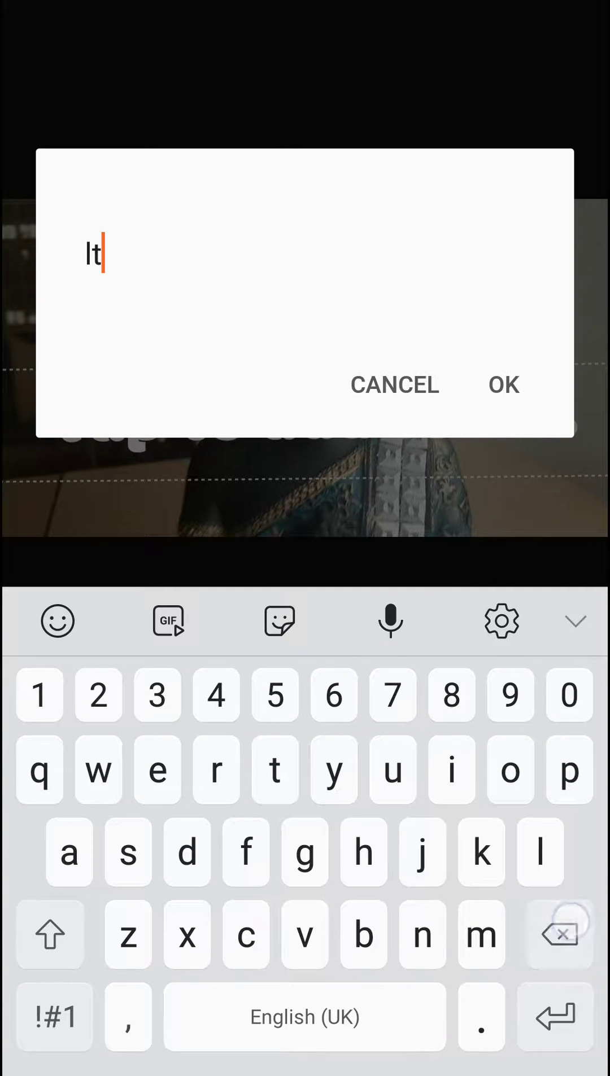
{"action": "type", "text": "yricw number 3"}
{"action": "left_click", "coordinate": [504, 385]}
{"action": "left_click", "coordinate": [571, 1040]}
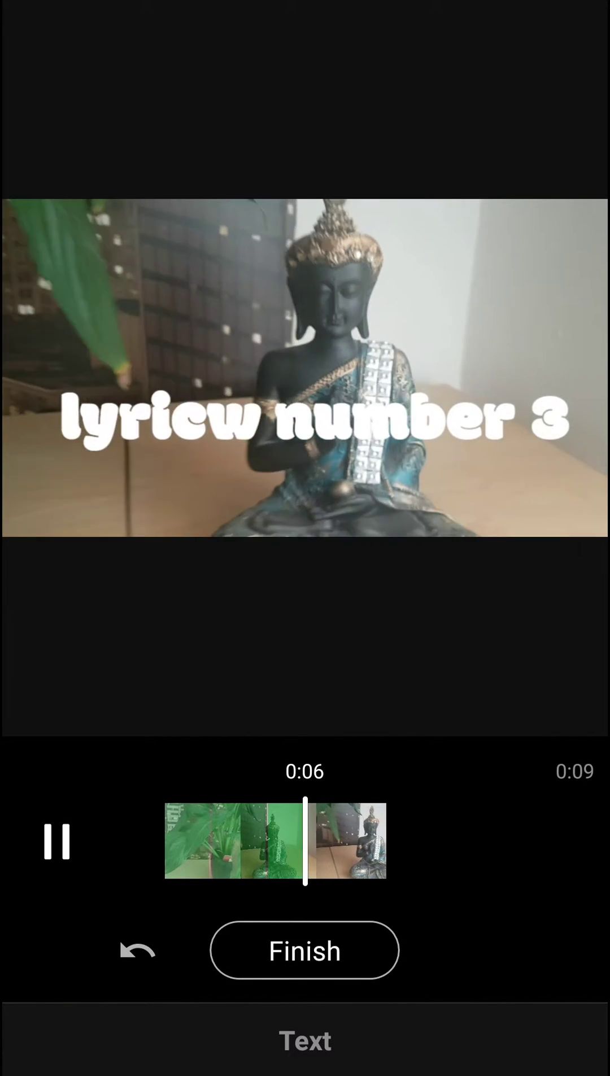
Step: Add and apply a fourth text overlay reading 'lyrics number 4'
{"action": "left_click", "coordinate": [304, 950]}
{"action": "left_click", "coordinate": [145, 1032]}
{"action": "left_click", "coordinate": [343, 950]}
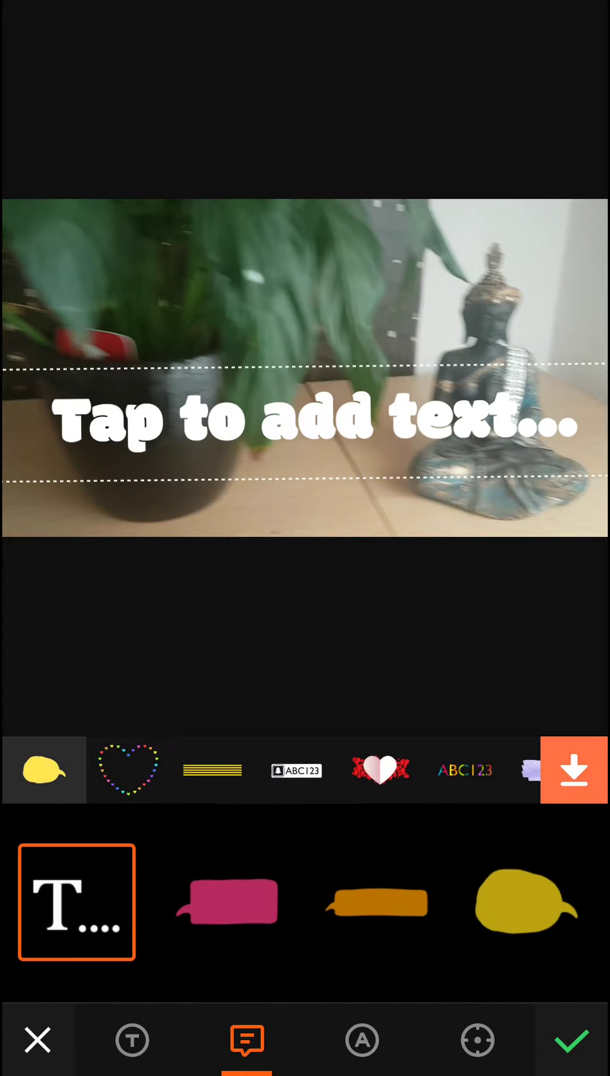
{"action": "left_click", "coordinate": [107, 396]}
{"action": "key", "text": "BackSpace"}
{"action": "type", "text": "lyrics number 4"}
{"action": "left_click", "coordinate": [504, 384]}
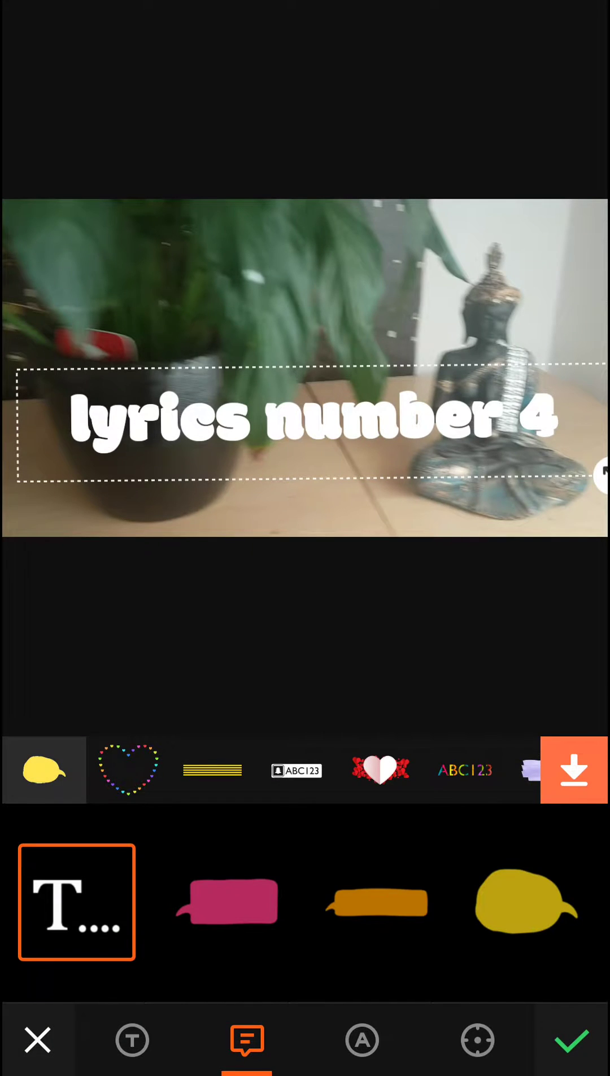
{"action": "left_click", "coordinate": [572, 1040]}
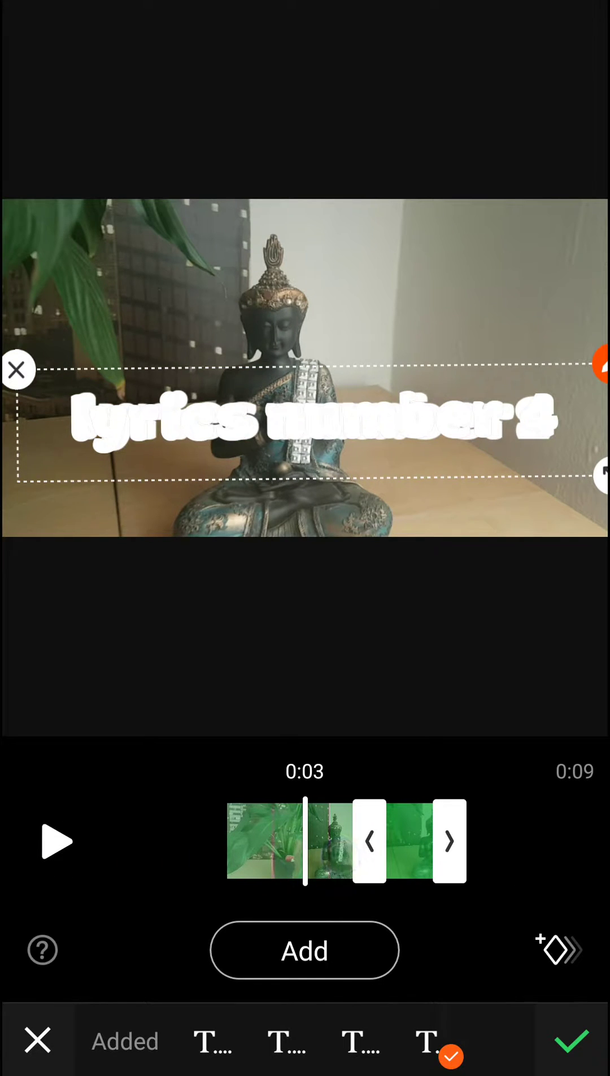
Step: Scrub the timeline and select each of the four captions in turn to check them
{"action": "mouse_move", "coordinate": [420, 841]}
{"action": "left_mouse_down"}
{"action": "mouse_move", "coordinate": [362, 841]}
{"action": "mouse_move", "coordinate": [471, 841]}
{"action": "left_mouse_up"}
{"action": "left_click", "coordinate": [441, 1038]}
{"action": "left_click", "coordinate": [212, 1040]}
{"action": "left_click", "coordinate": [286, 1040]}
{"action": "left_click_drag", "start_coordinate": [408, 787], "coordinate": [197, 916]}
{"action": "left_click", "coordinate": [442, 1040]}
{"action": "left_click", "coordinate": [352, 1041]}
{"action": "left_click", "coordinate": [296, 1042]}
{"action": "left_click", "coordinate": [211, 1041]}
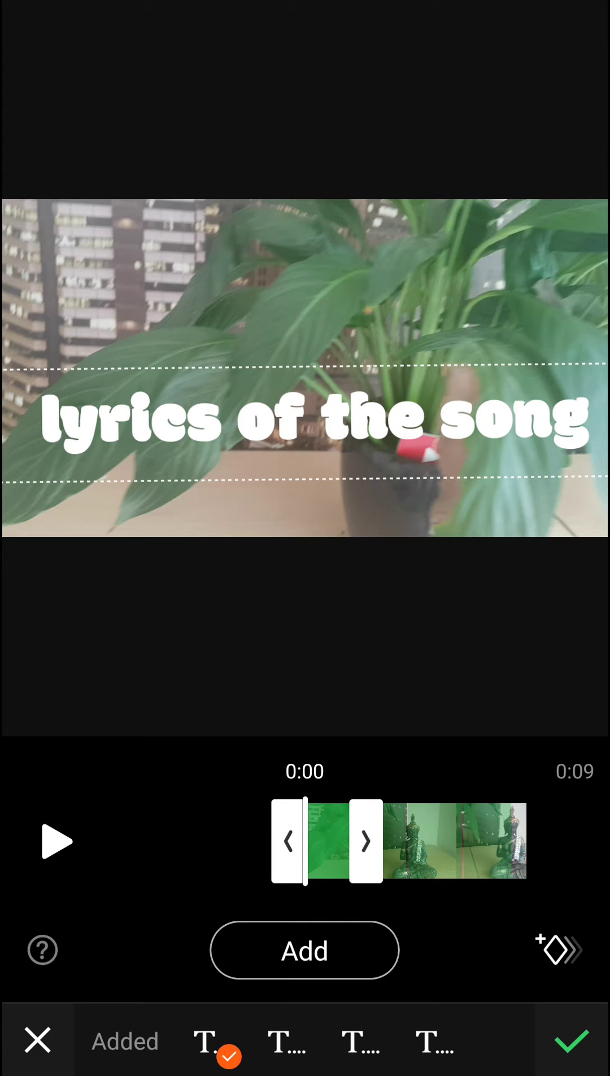
{"action": "left_click", "coordinate": [555, 950]}
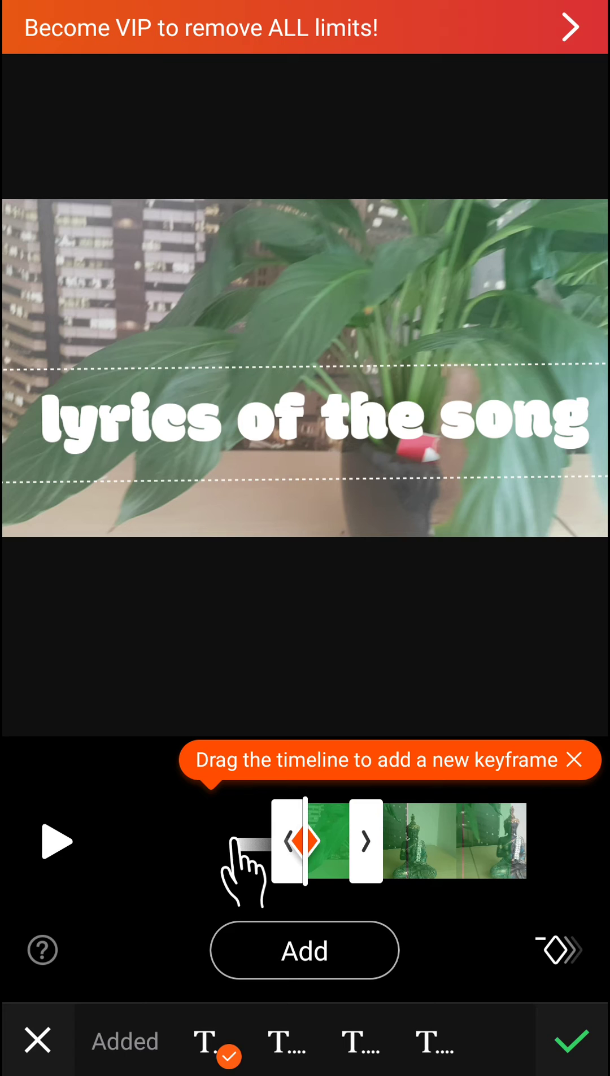
{"action": "left_click_drag", "start_coordinate": [367, 863], "coordinate": [428, 874]}
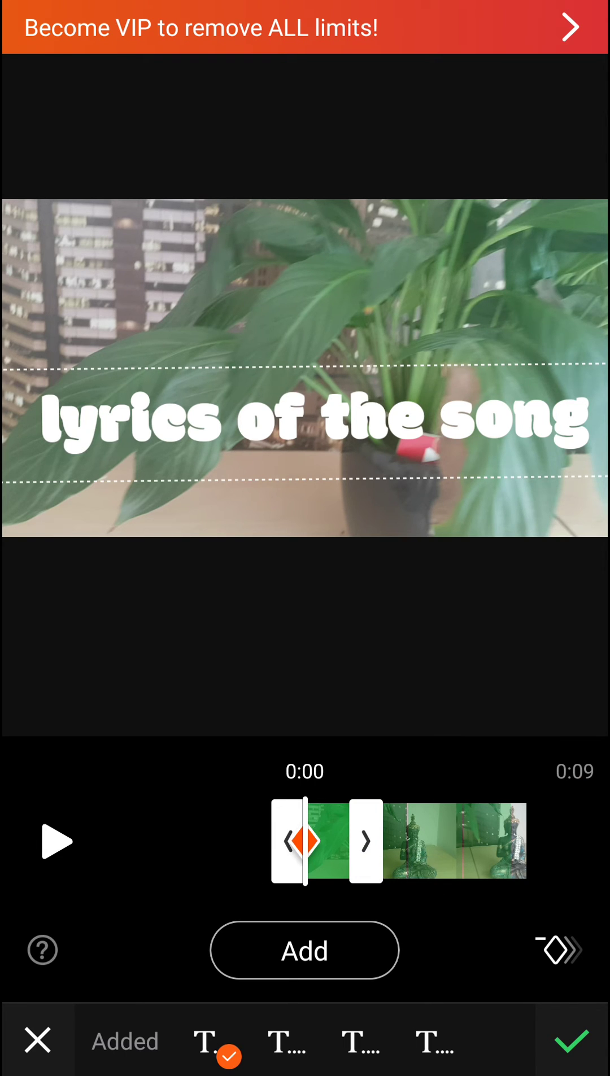
{"action": "left_click", "coordinate": [555, 950]}
{"action": "left_click", "coordinate": [523, 172]}
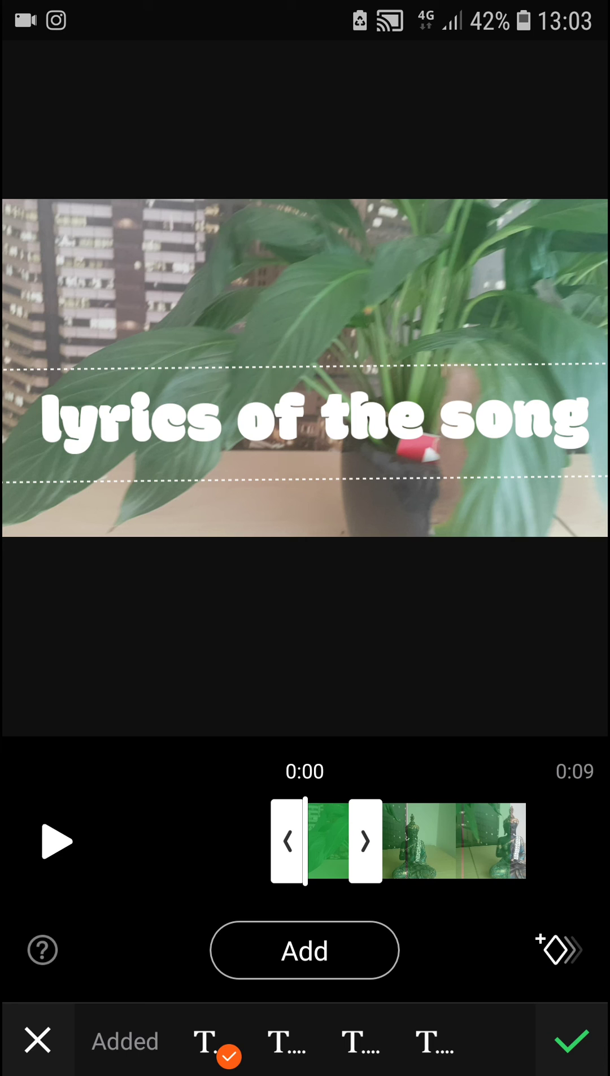